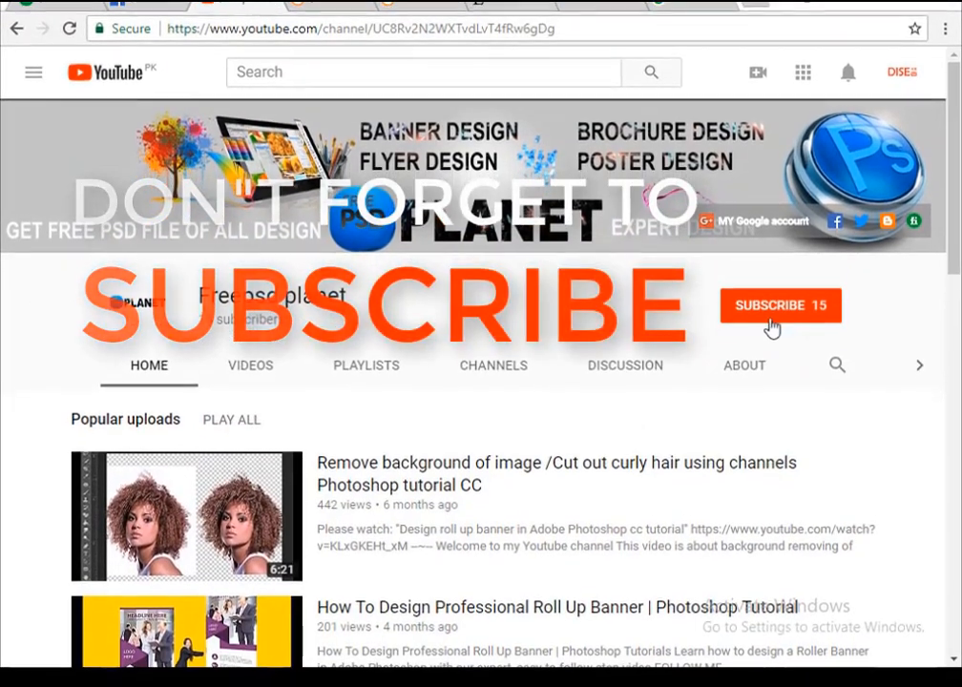
- Subscribe to the Freepsd planet channel and turn on its notifications
click(763, 320)
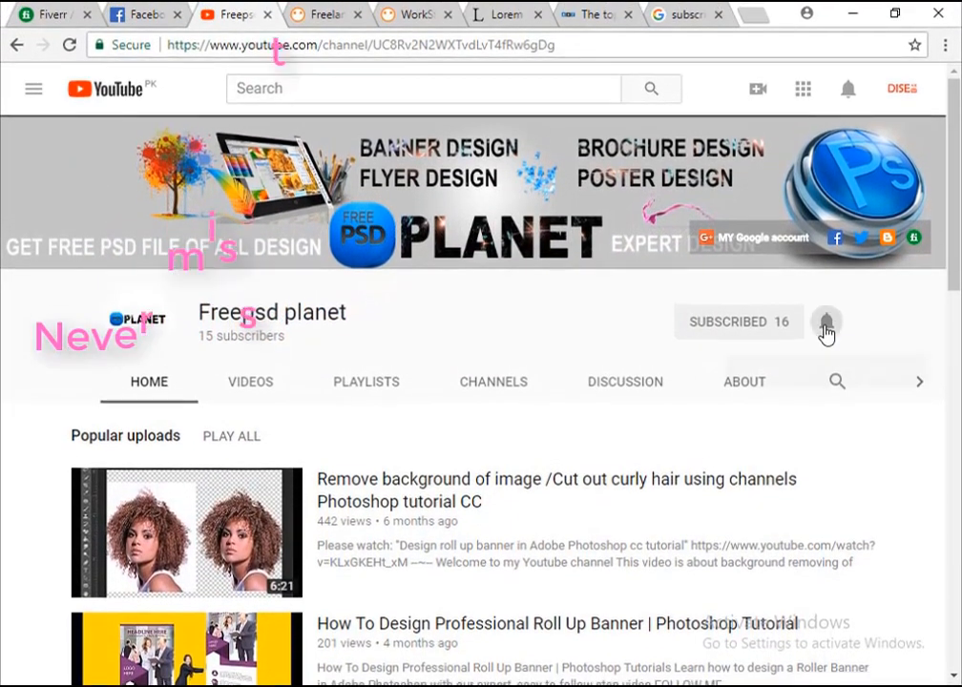
click(826, 307)
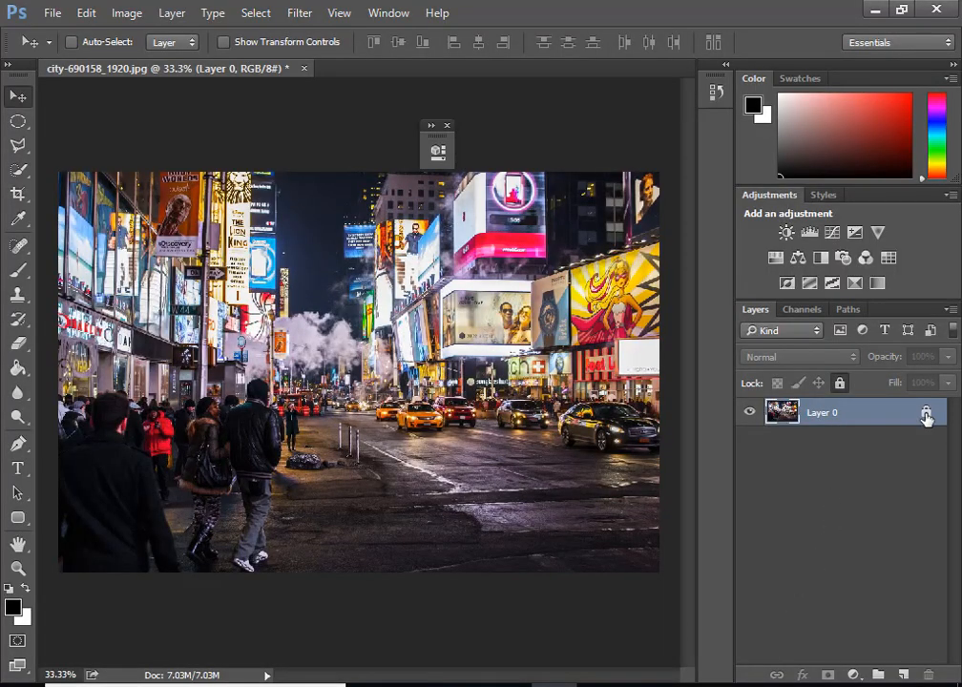
- In Photoshop, unlock the city photo layer and add a Levels adjustment with midtones 0.84, input white 245 and output white 215
click(841, 384)
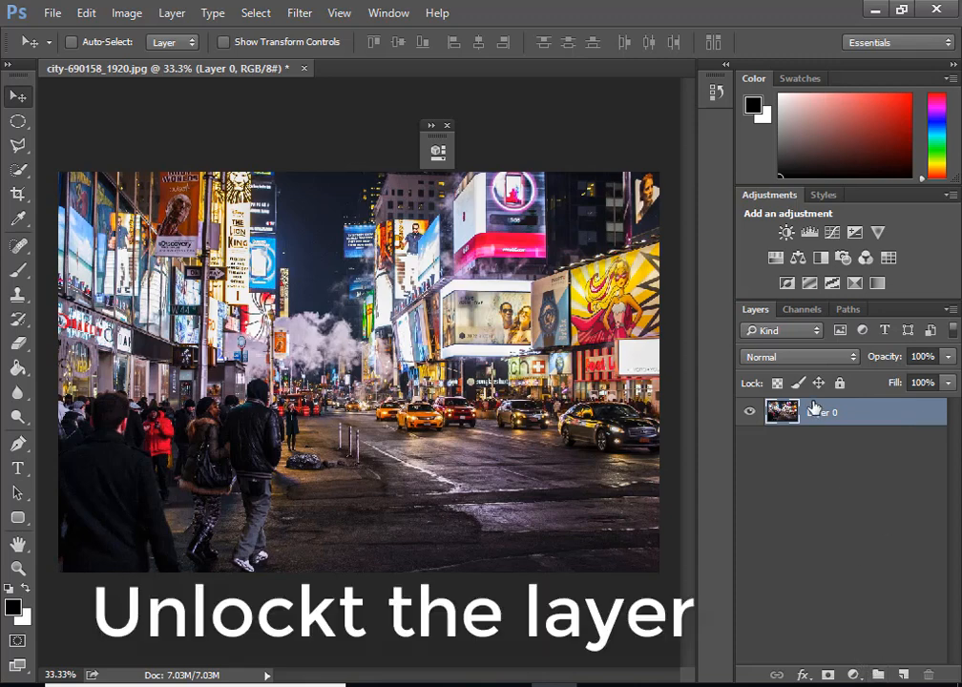
click(854, 675)
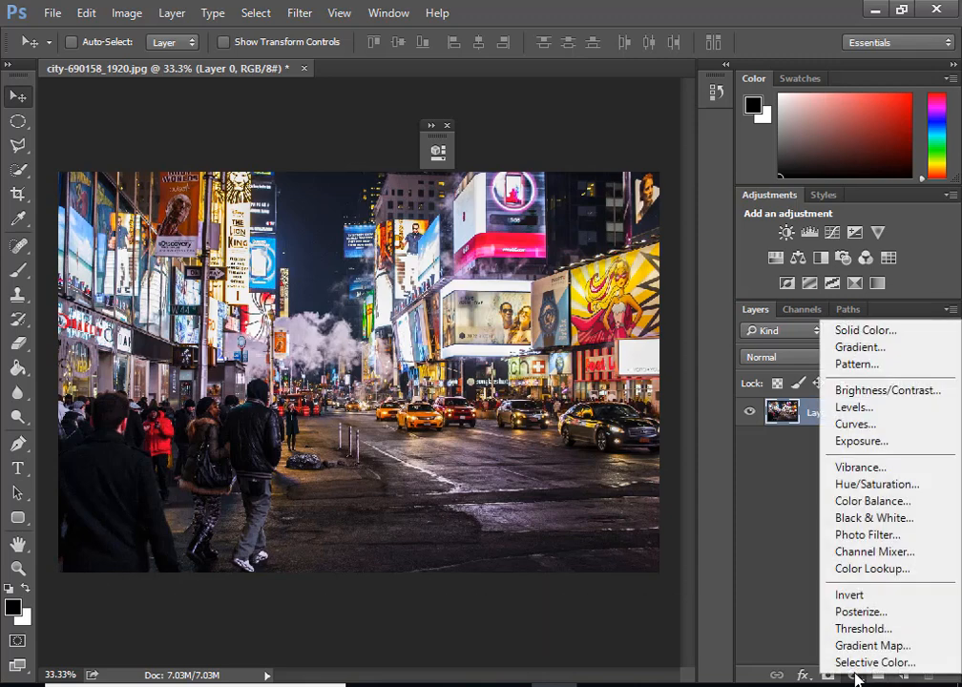
click(859, 409)
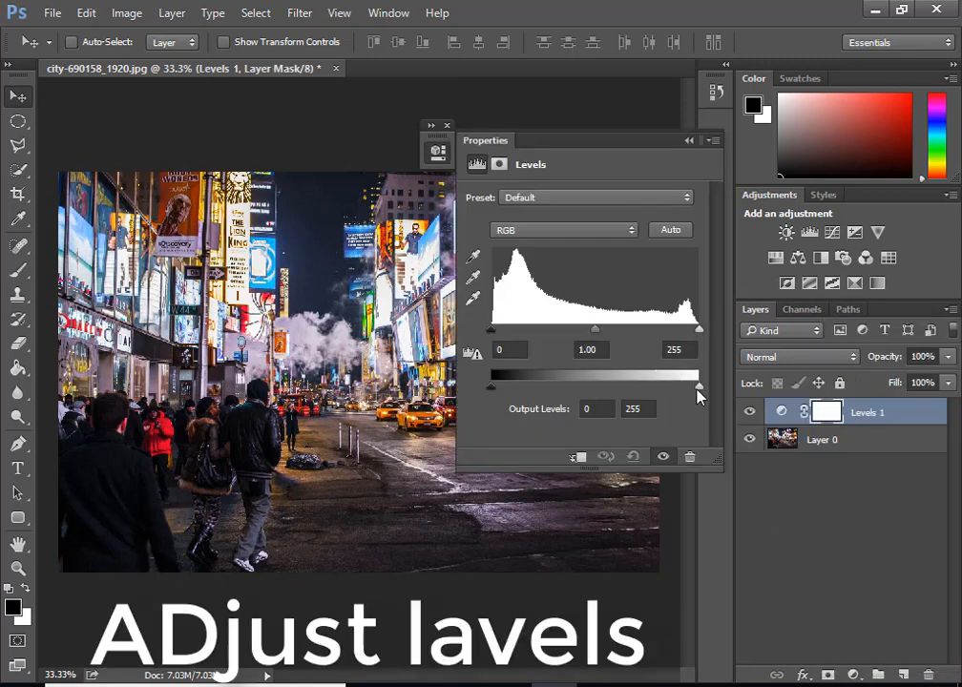
drag(698, 394, 666, 389)
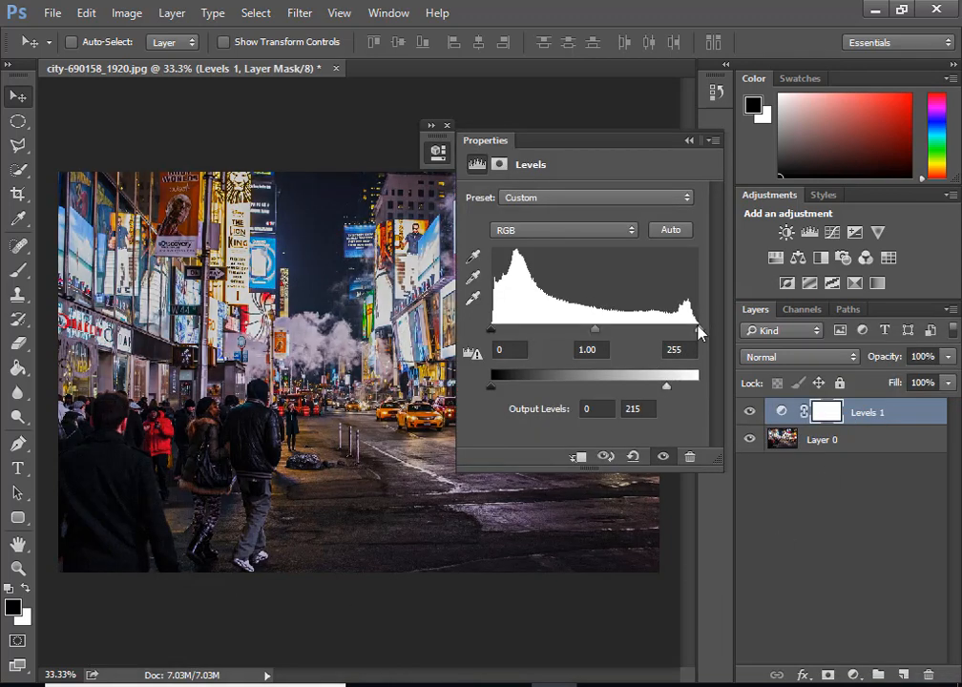
mouse_move(700, 331)
mouse_down()
mouse_move(662, 323)
mouse_move(693, 327)
mouse_up()
mouse_move(590, 332)
mouse_down()
mouse_move(577, 336)
mouse_move(612, 335)
mouse_move(603, 336)
mouse_up()
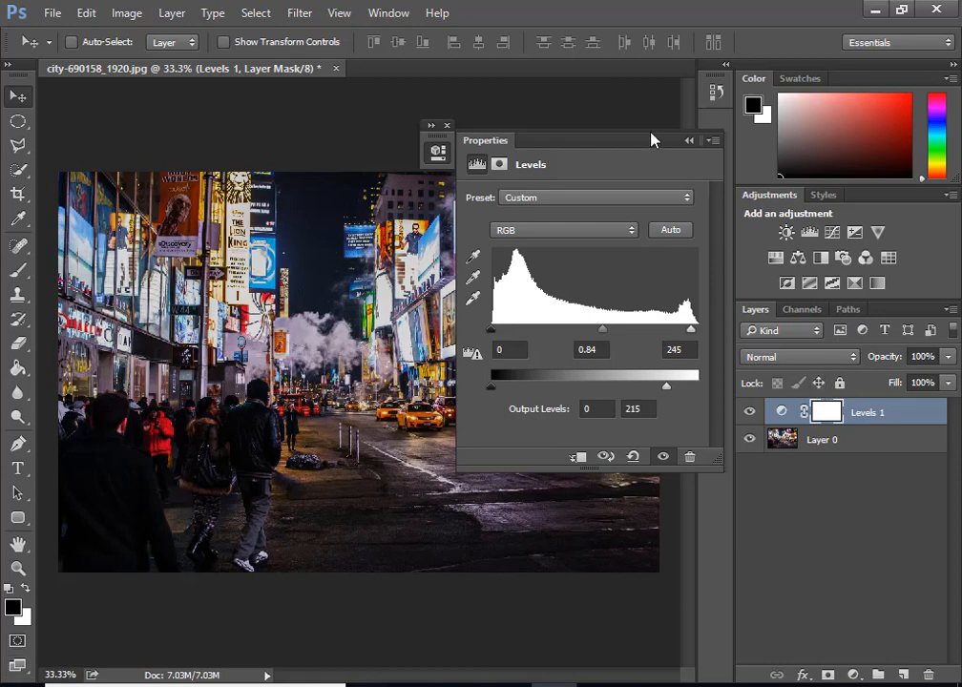
click(689, 141)
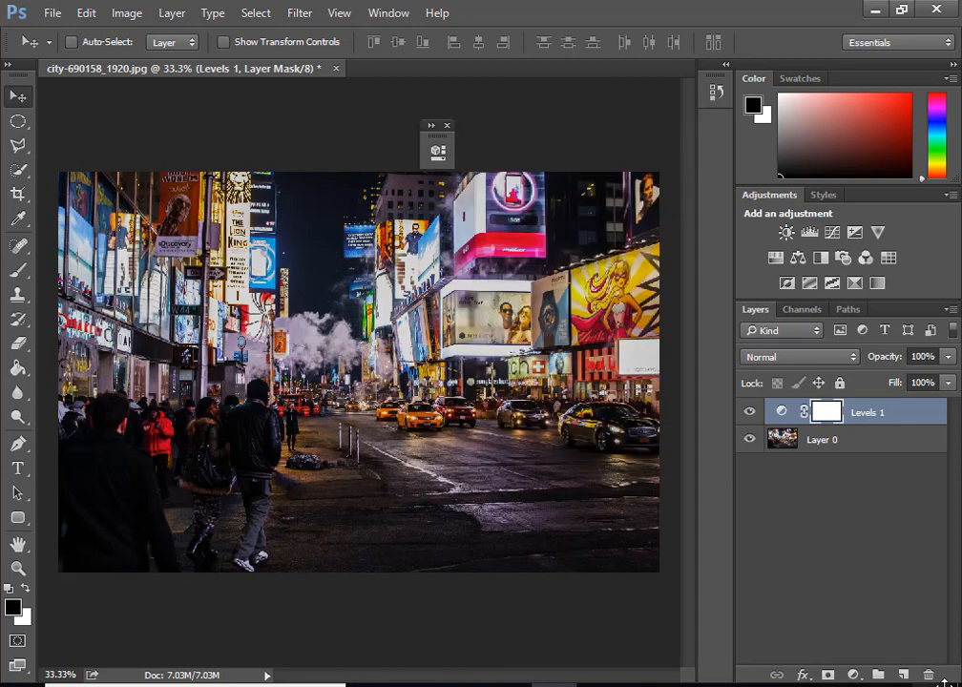
- Add a new layer above the Levels adjustment and fill it with black at 100% opacity
click(903, 675)
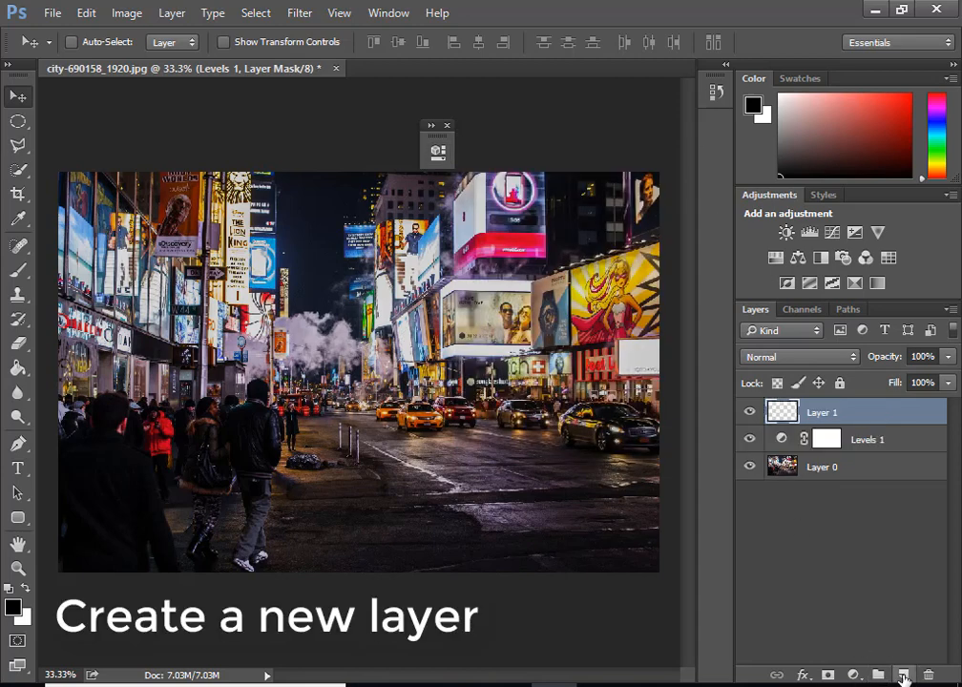
click(86, 13)
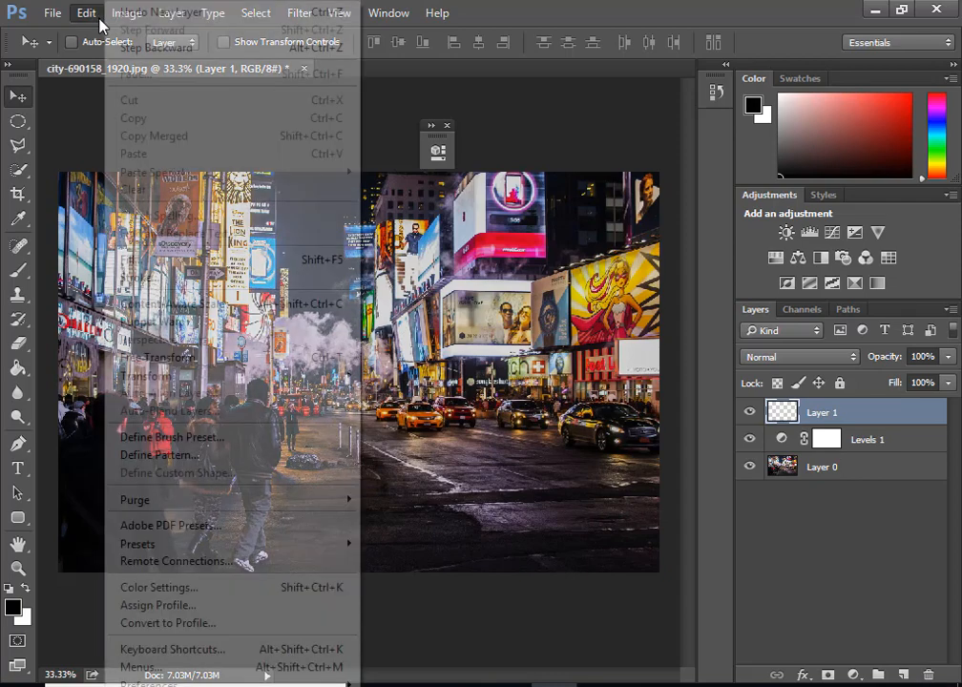
click(177, 274)
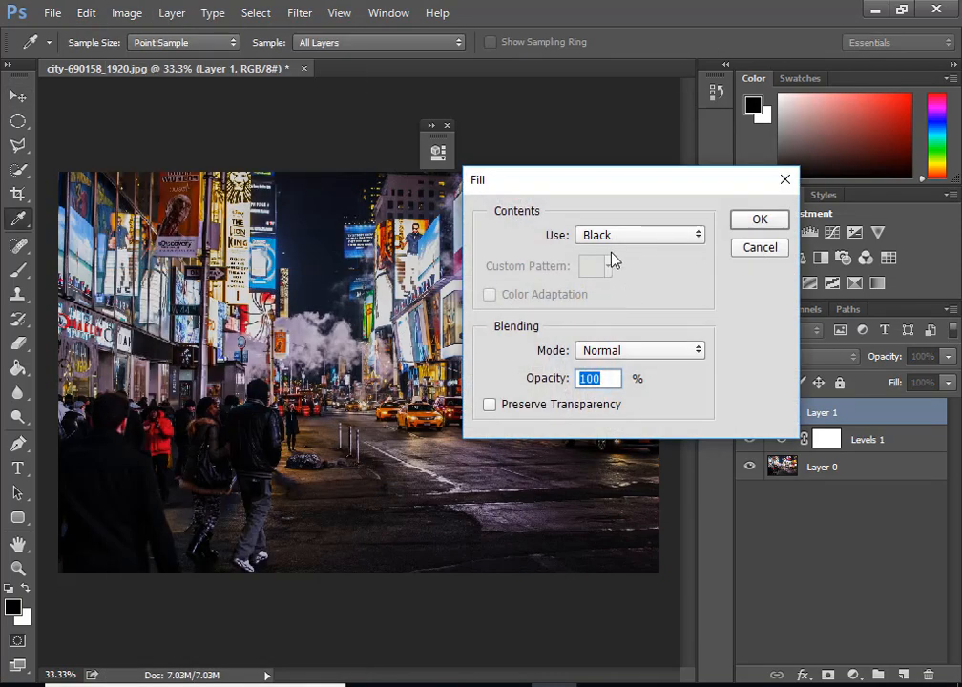
click(612, 241)
click(591, 358)
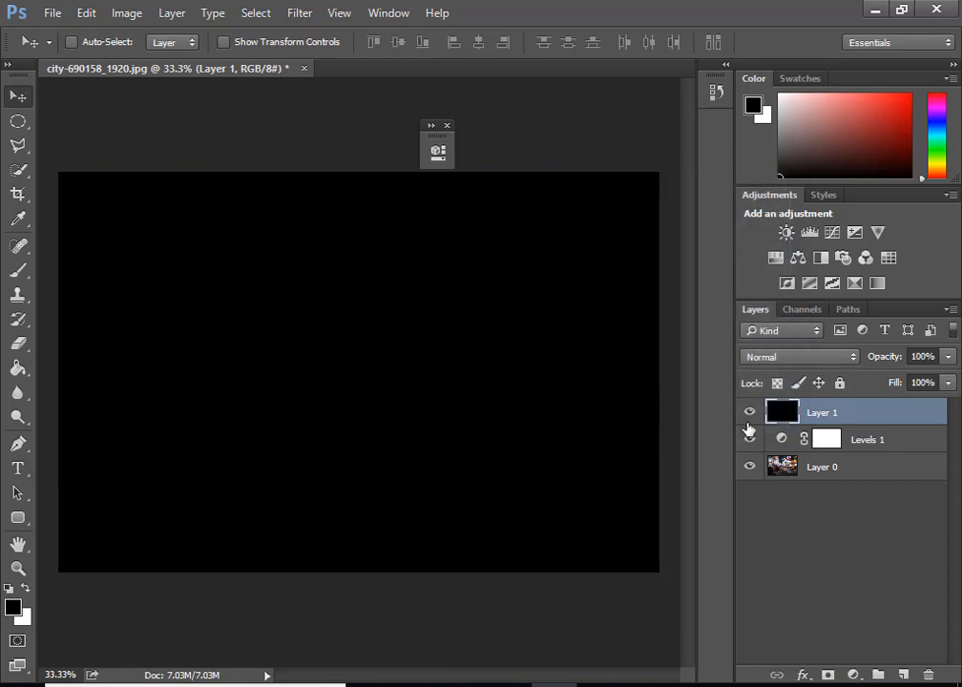
- Apply Add Noise to the black layer with a 23% amount, Gaussian distribution and Monochromatic enabled
click(301, 14)
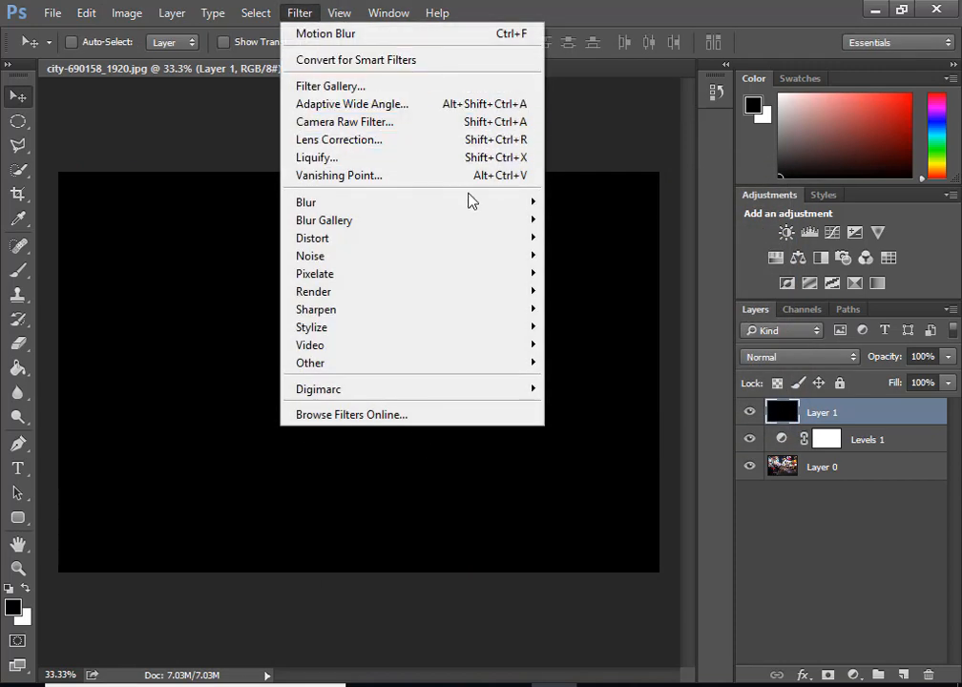
mouse_move(370, 265)
click(603, 258)
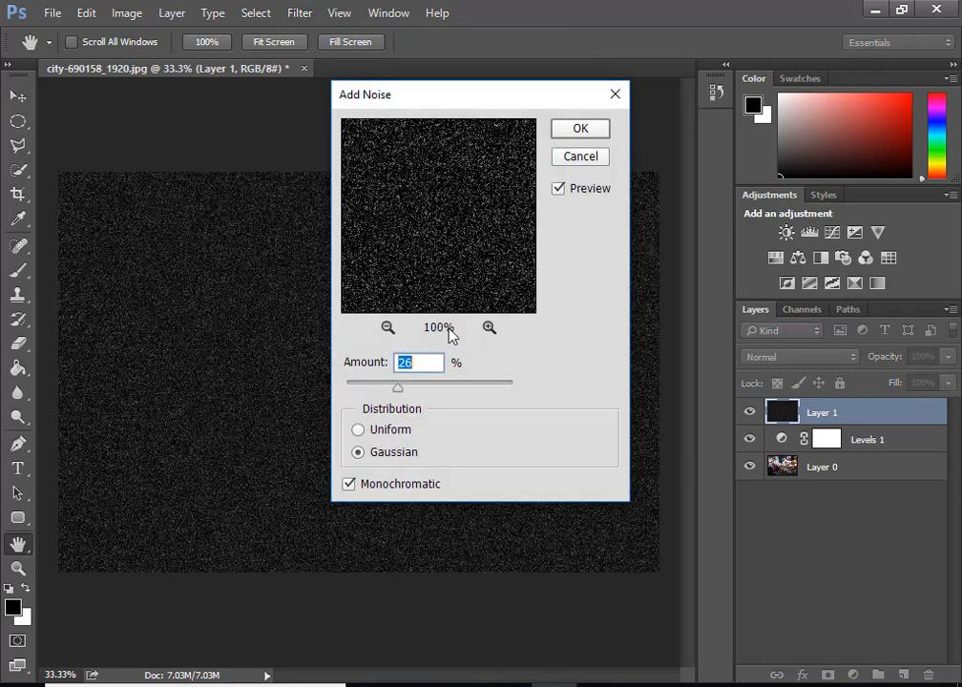
mouse_move(394, 390)
mouse_down()
mouse_move(412, 393)
mouse_move(379, 395)
mouse_move(393, 394)
mouse_up()
text(23)
click(580, 133)
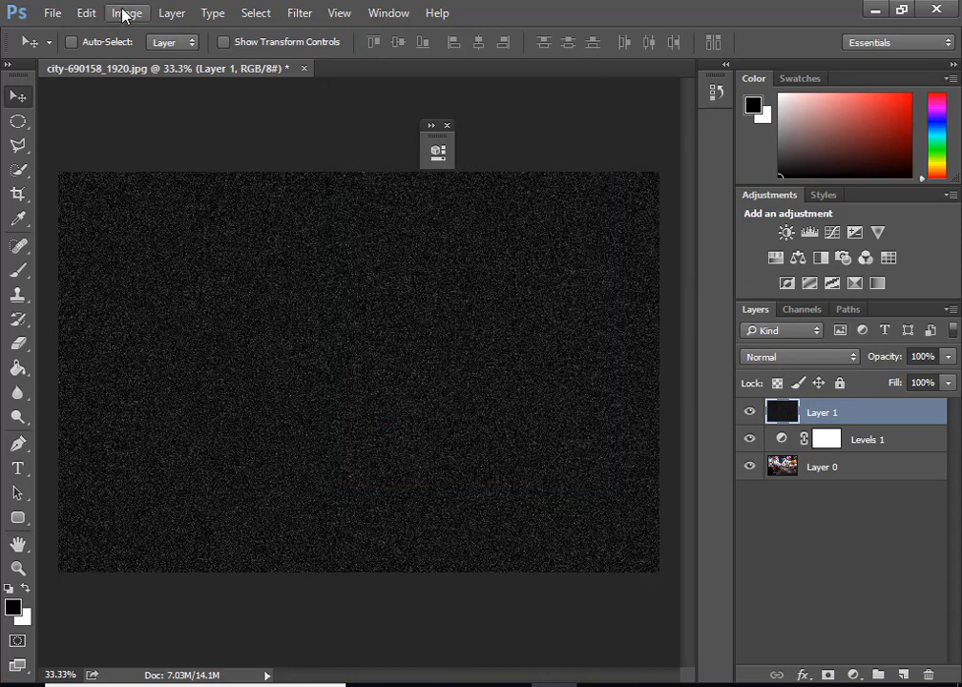
- Scale the noise layer up to 300% in both width and height
click(88, 13)
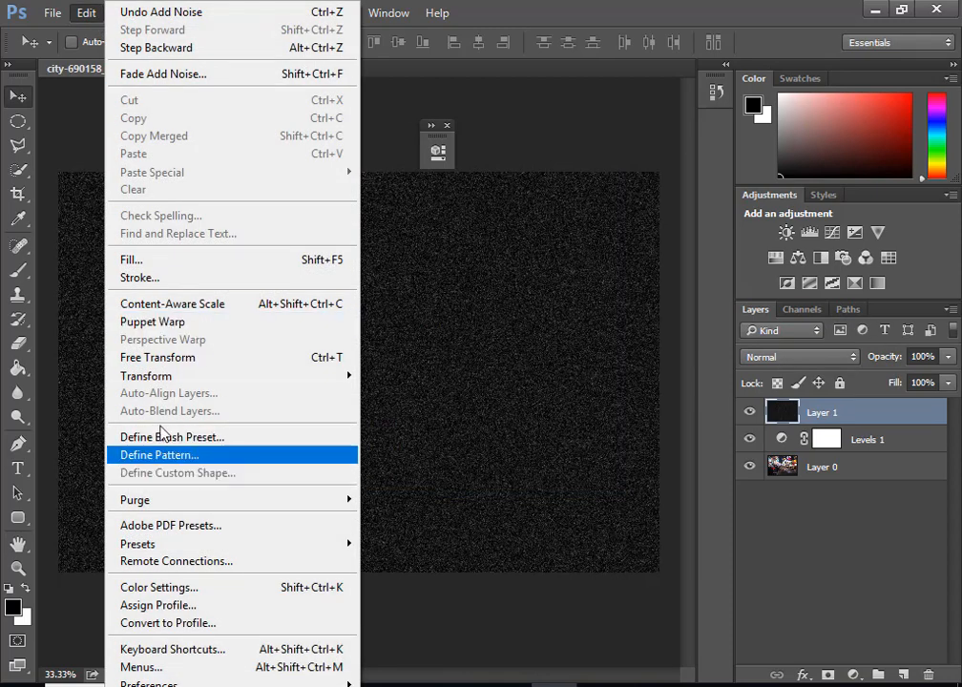
mouse_move(168, 378)
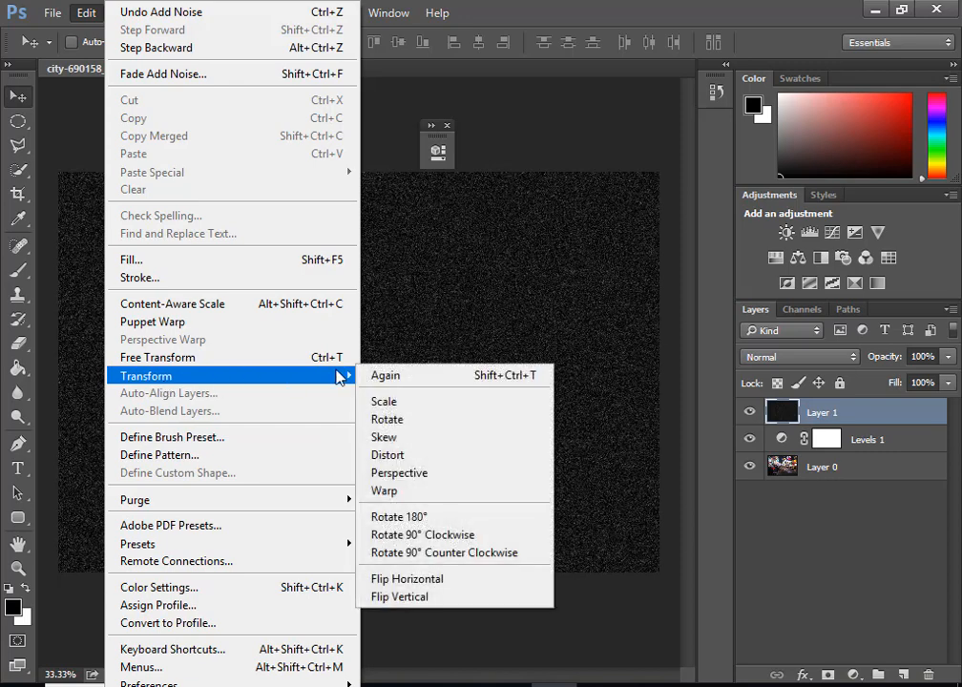
click(383, 402)
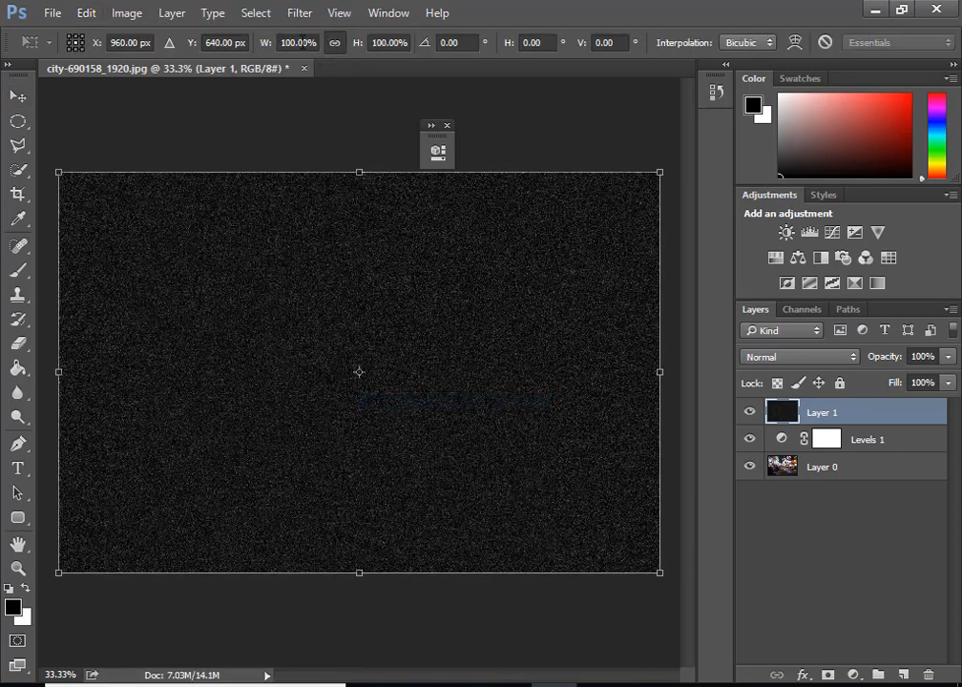
drag(287, 42, 292, 43)
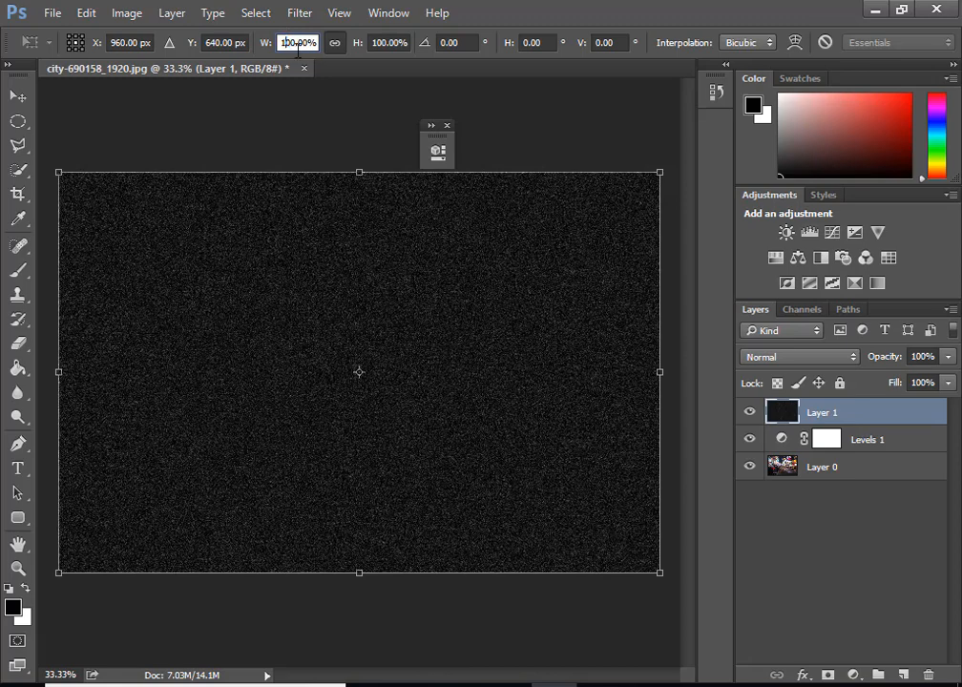
text(4)
key(Return)
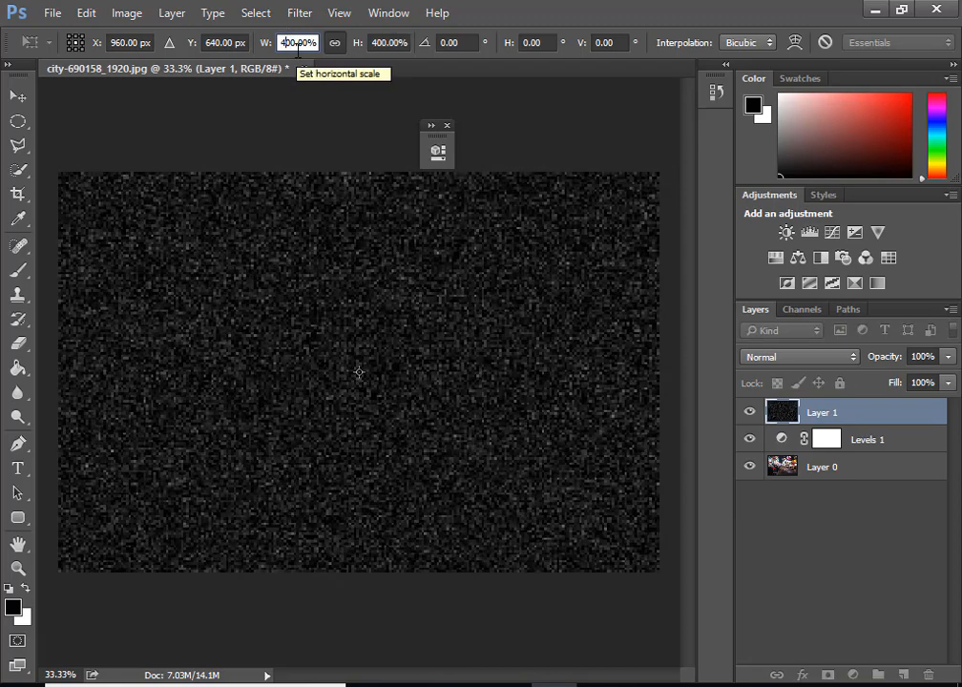
text(3)
key(Return)
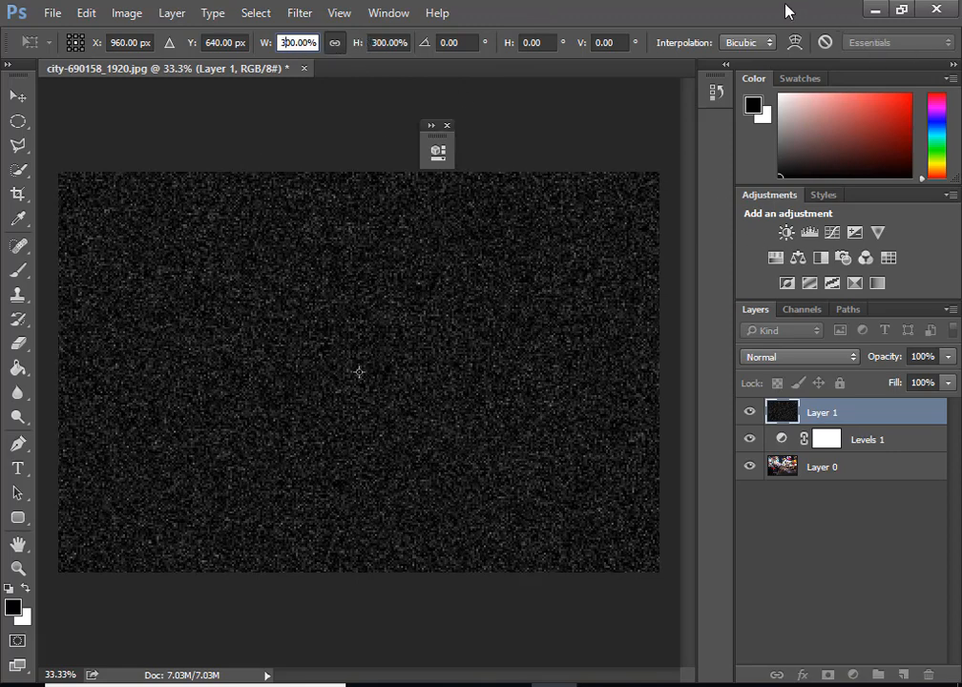
key(ctrl+Return)
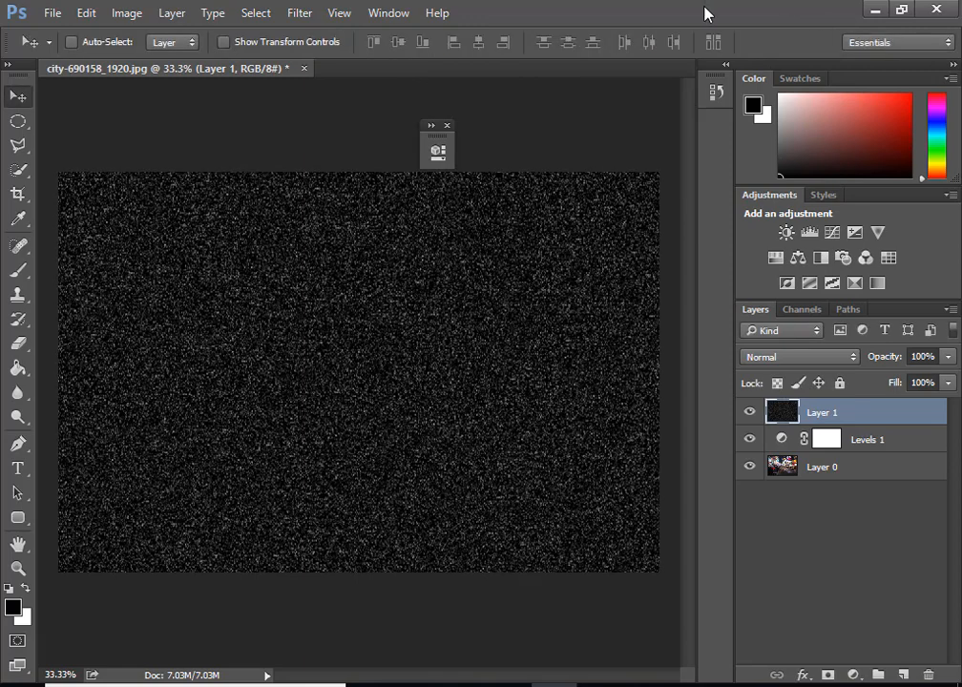
- Set the noise layer's blending mode to Screen and convert the layer to a smart object
click(819, 360)
click(764, 120)
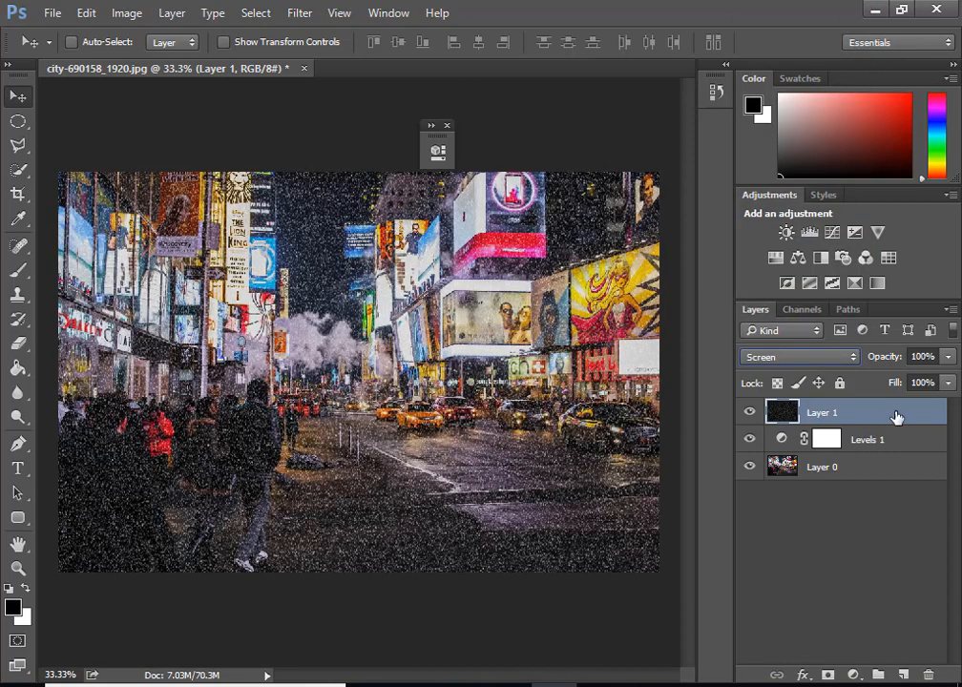
click(951, 309)
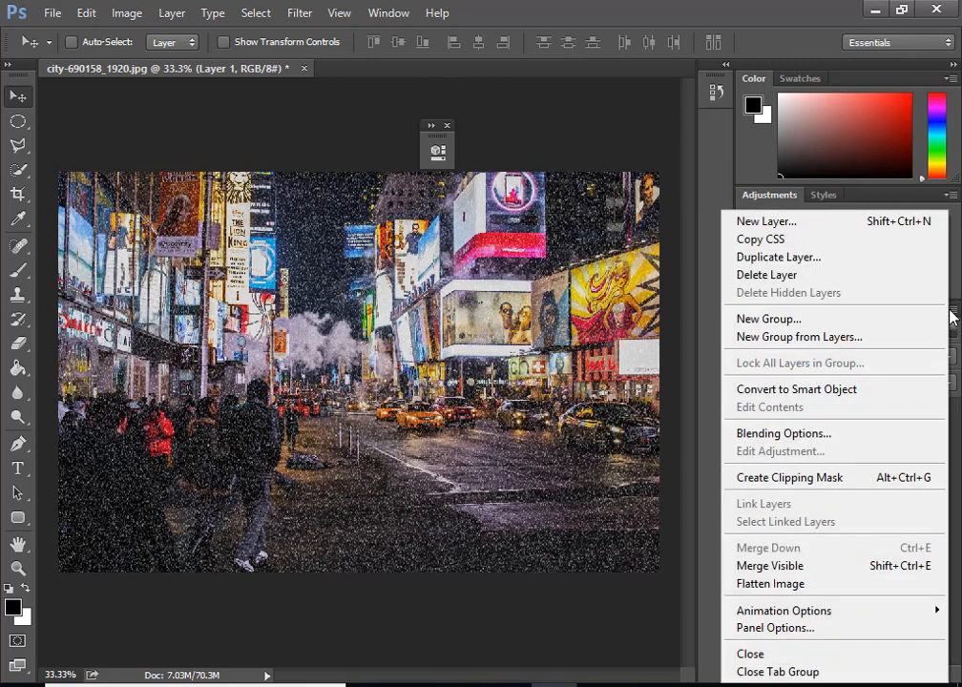
click(766, 391)
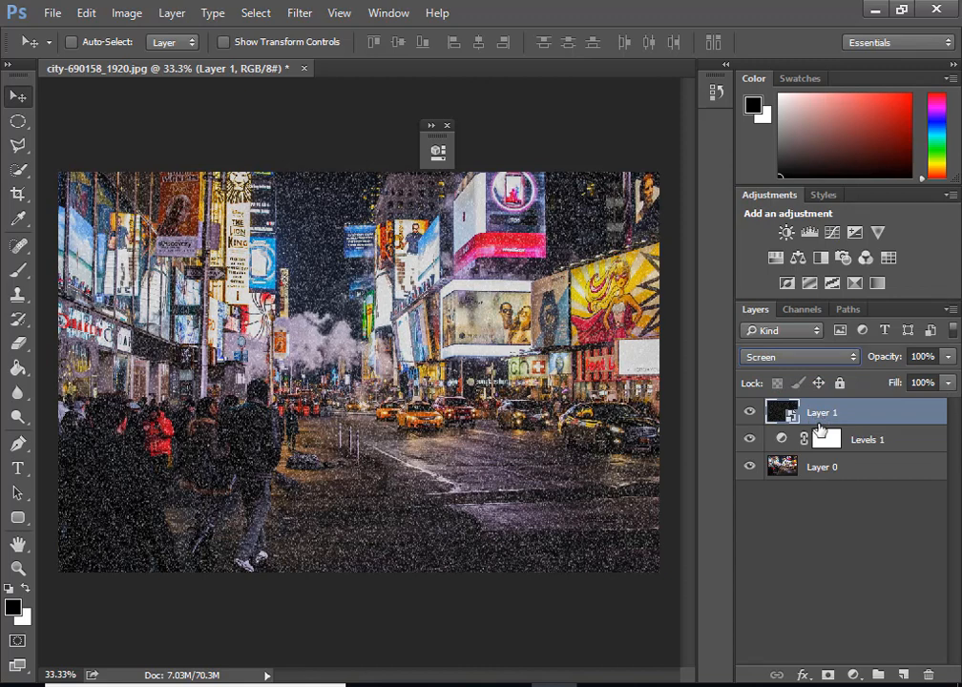
- Apply a Motion Blur to the noise smart object with an angle of 65° and a distance of 25 pixels
click(299, 12)
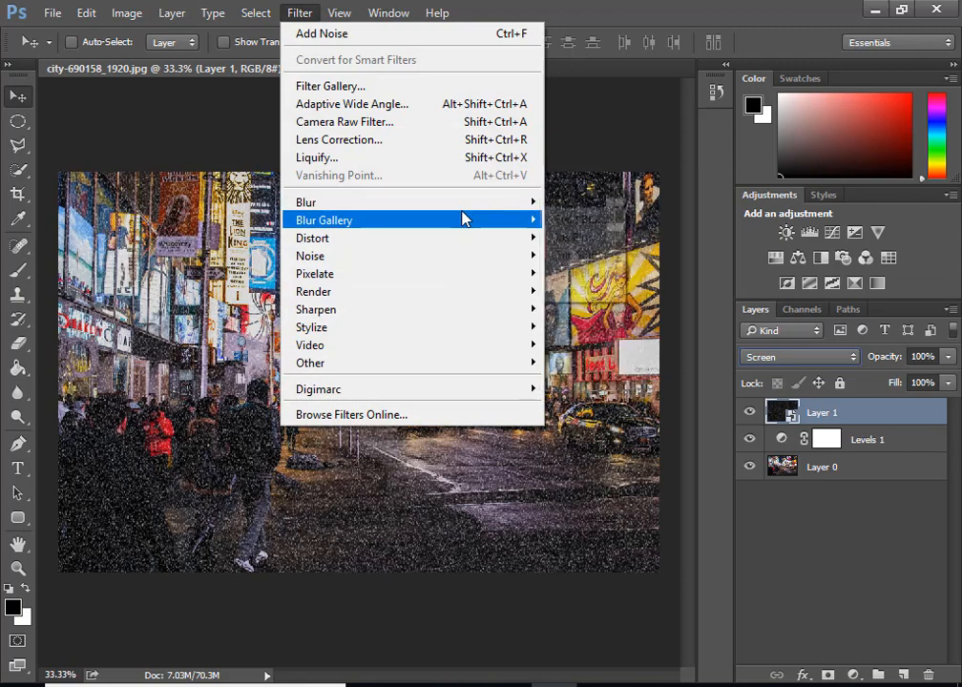
mouse_move(477, 208)
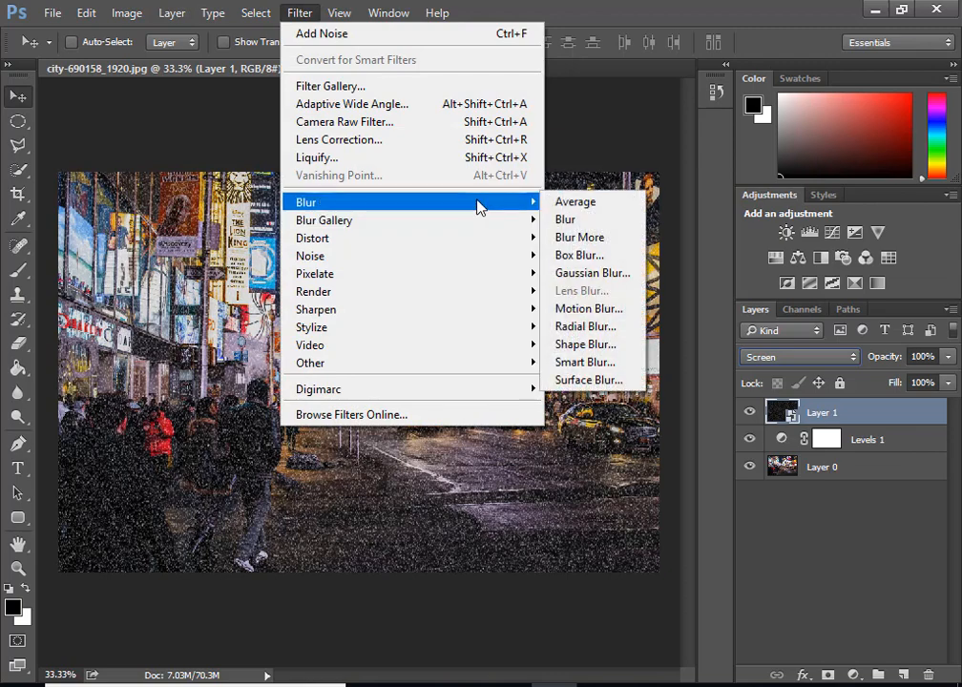
click(588, 308)
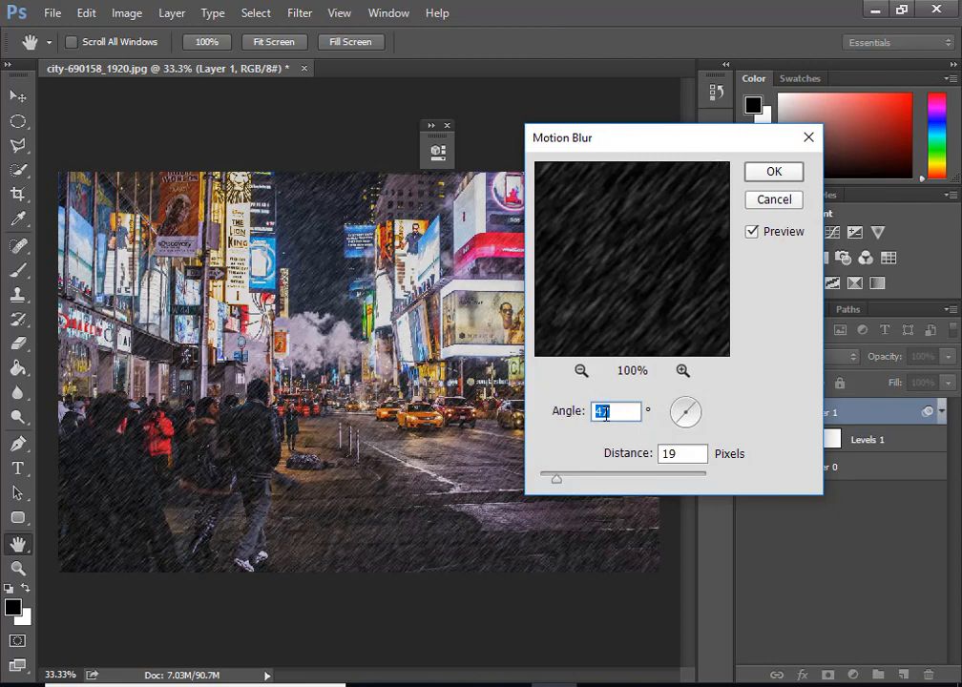
text(65)
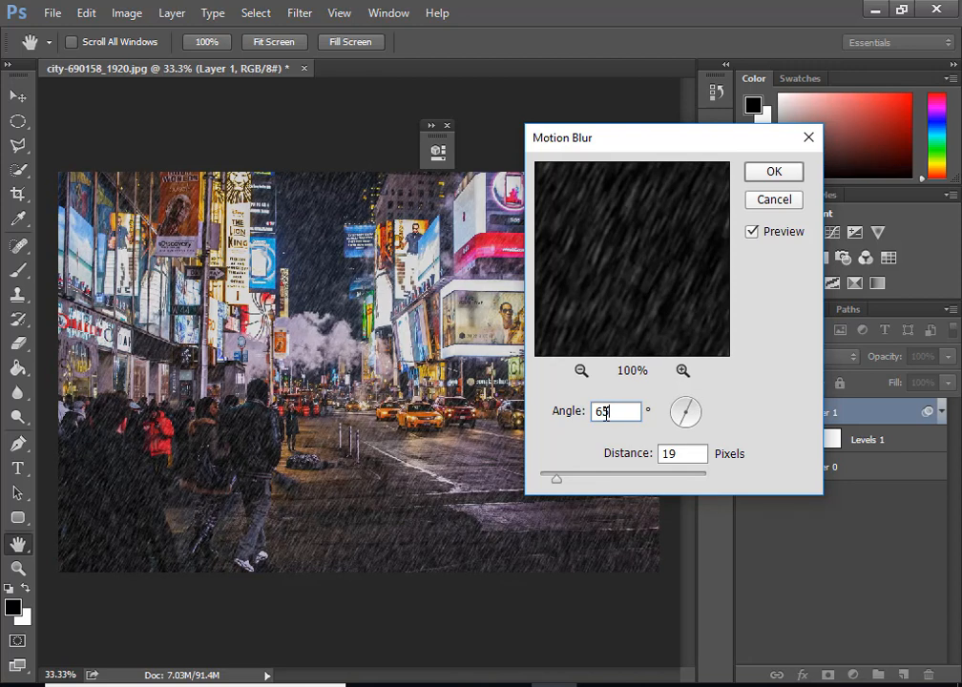
click(680, 376)
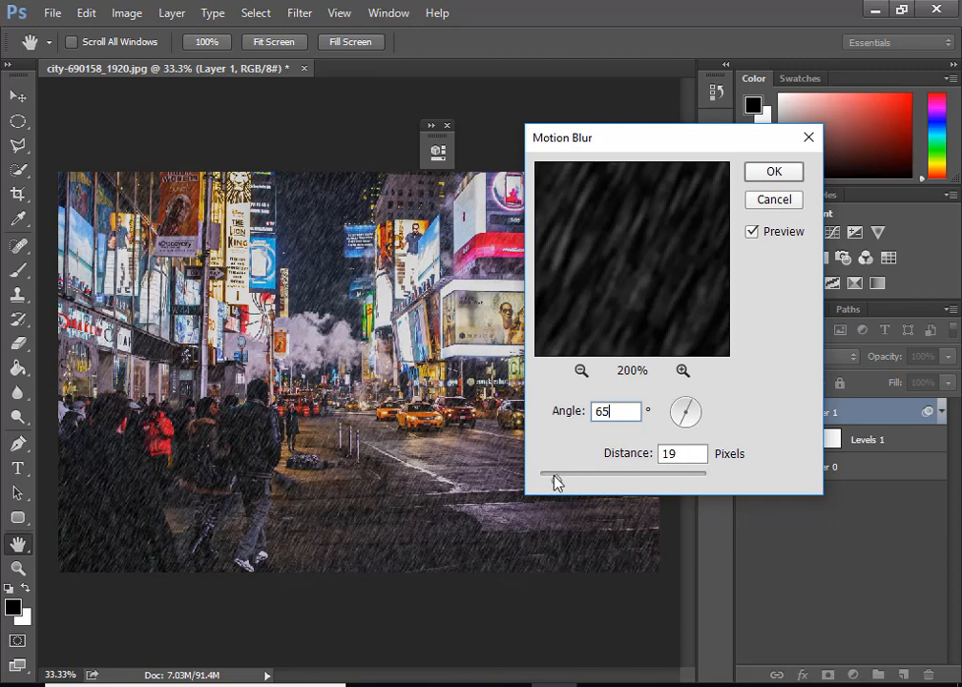
mouse_move(557, 482)
mouse_down()
mouse_move(588, 483)
mouse_move(552, 472)
mouse_move(567, 483)
mouse_up()
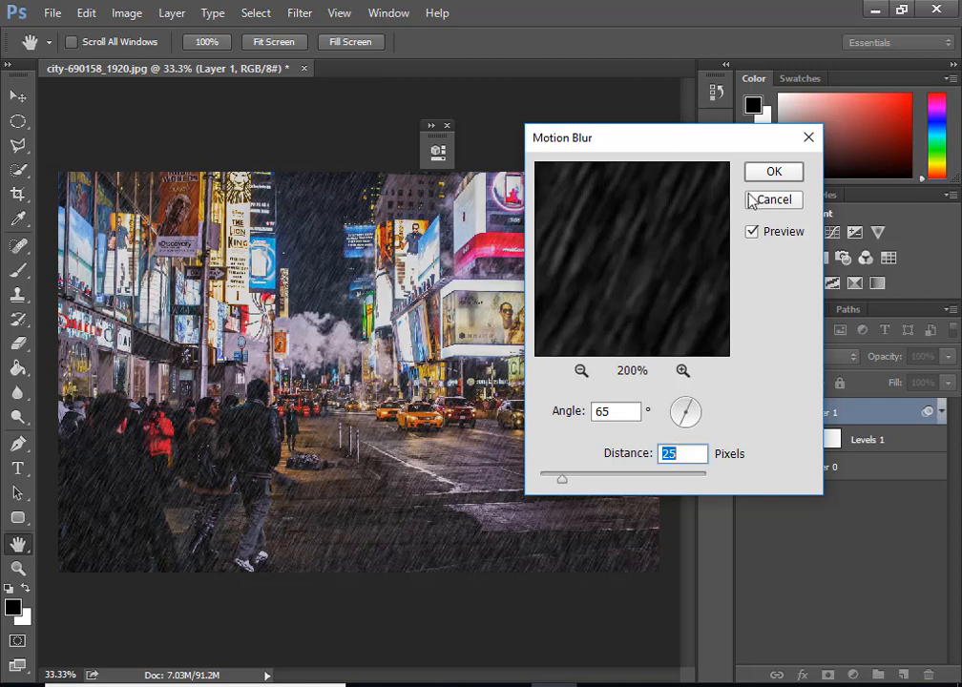
click(769, 172)
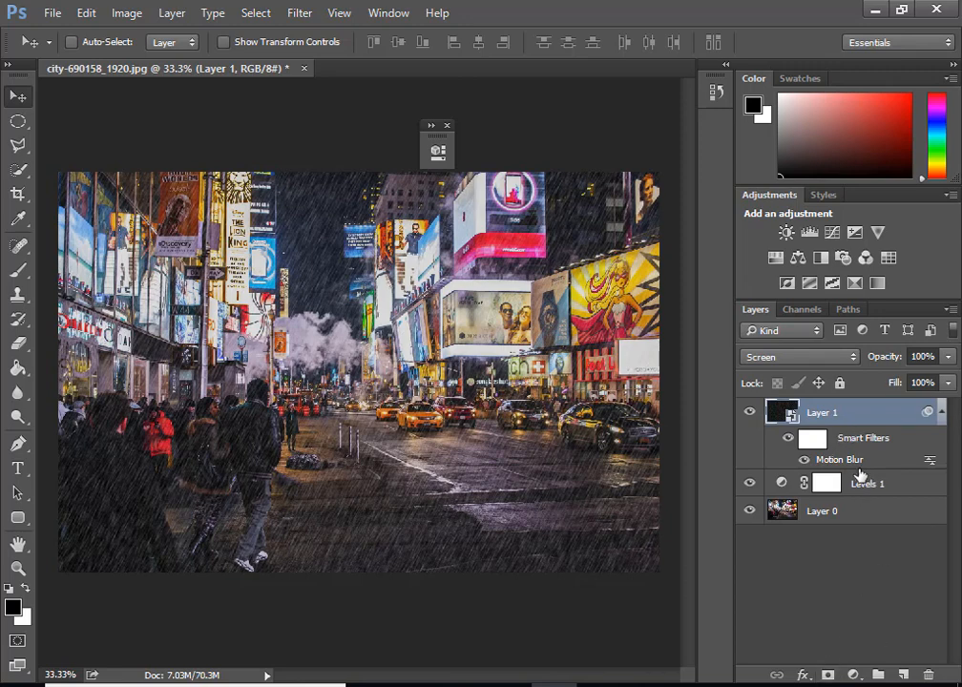
- Edit the Motion Blur smart filter on the noise layer, setting its distance to 26 pixels
double_click(829, 462)
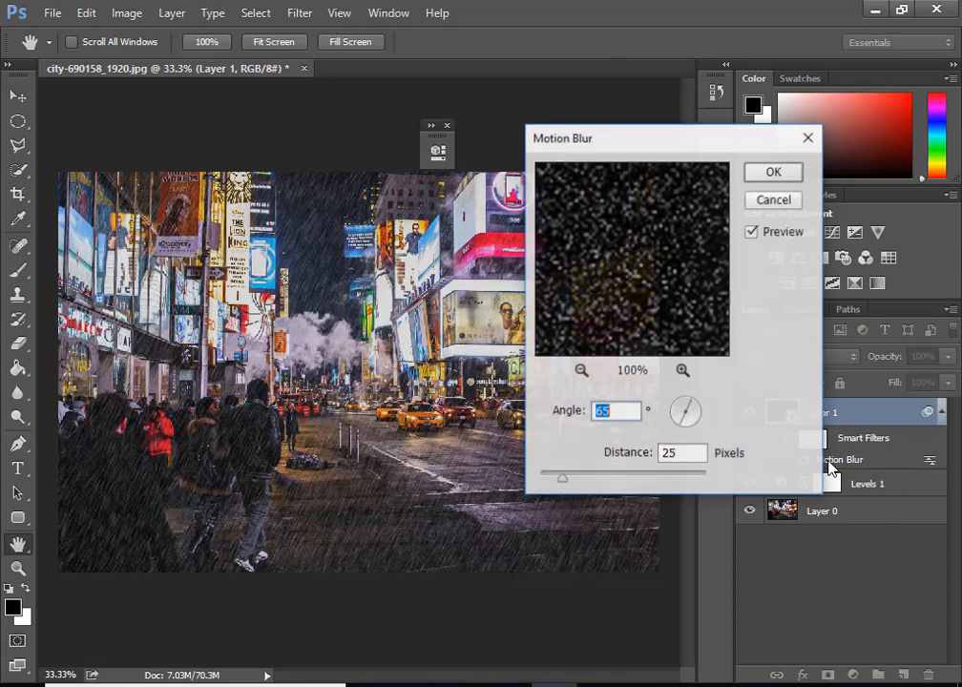
drag(569, 482, 567, 483)
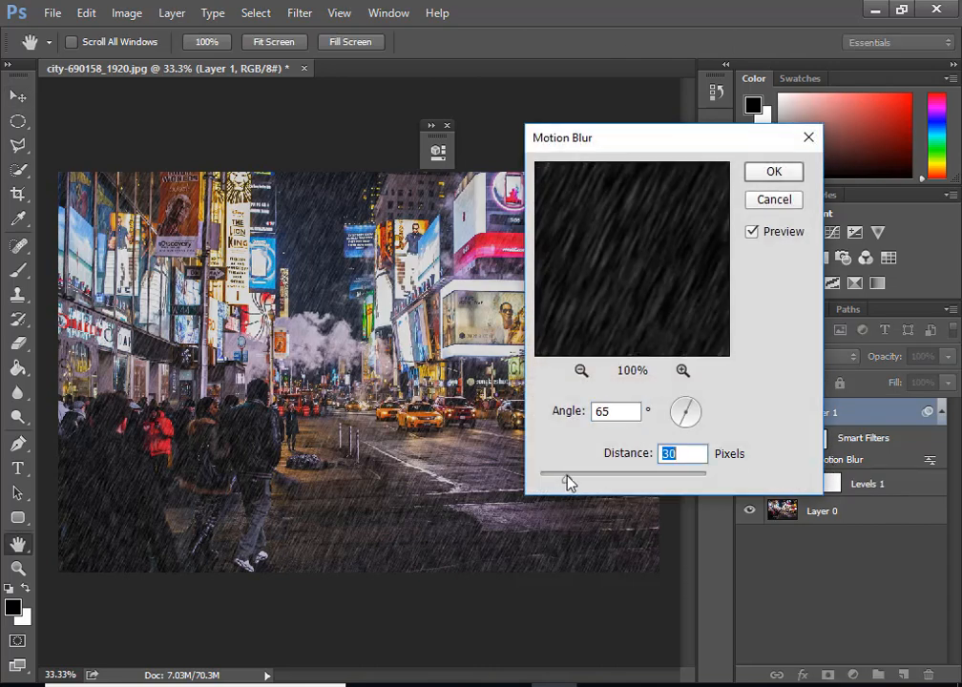
click(602, 479)
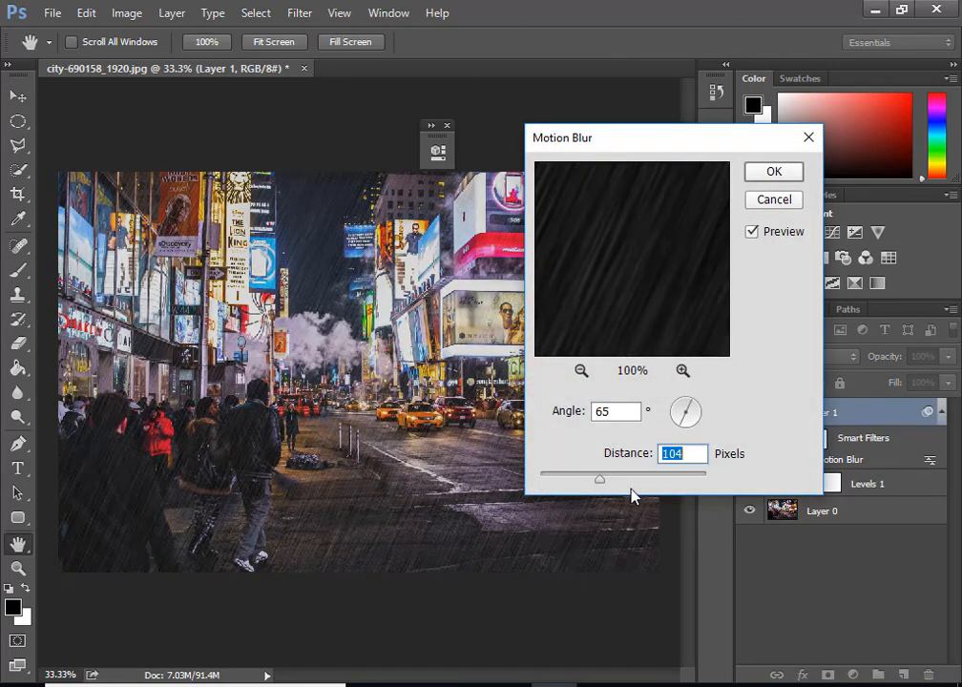
drag(598, 479, 561, 482)
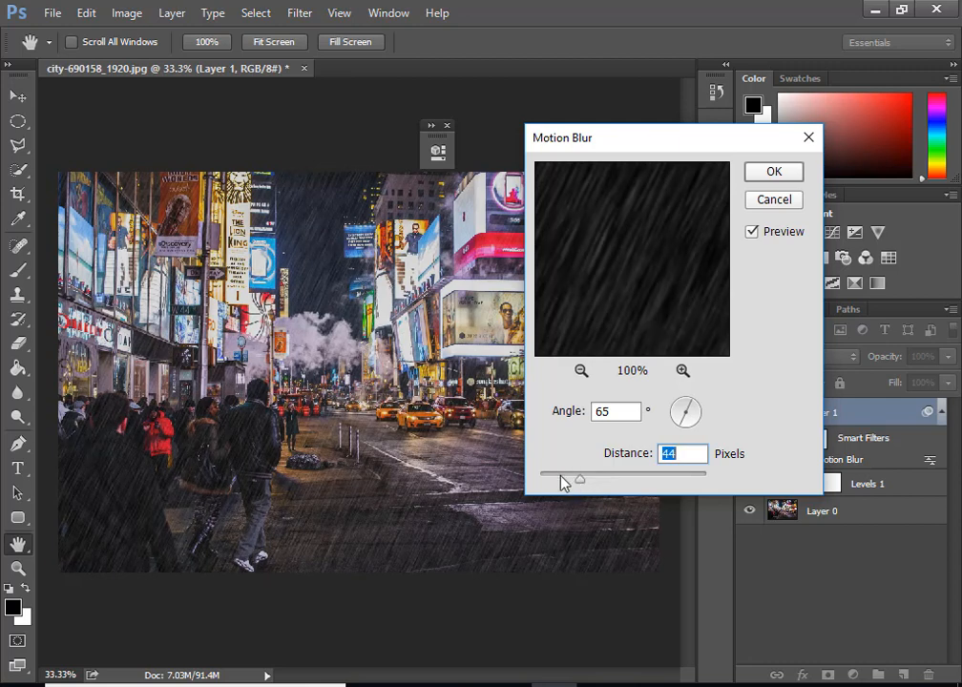
click(560, 477)
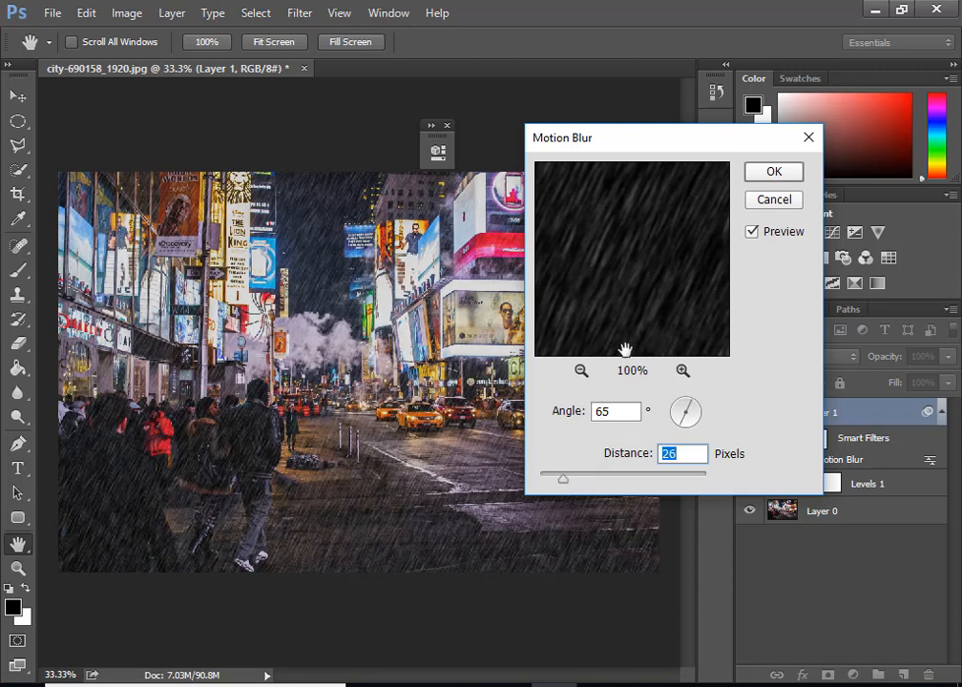
click(774, 177)
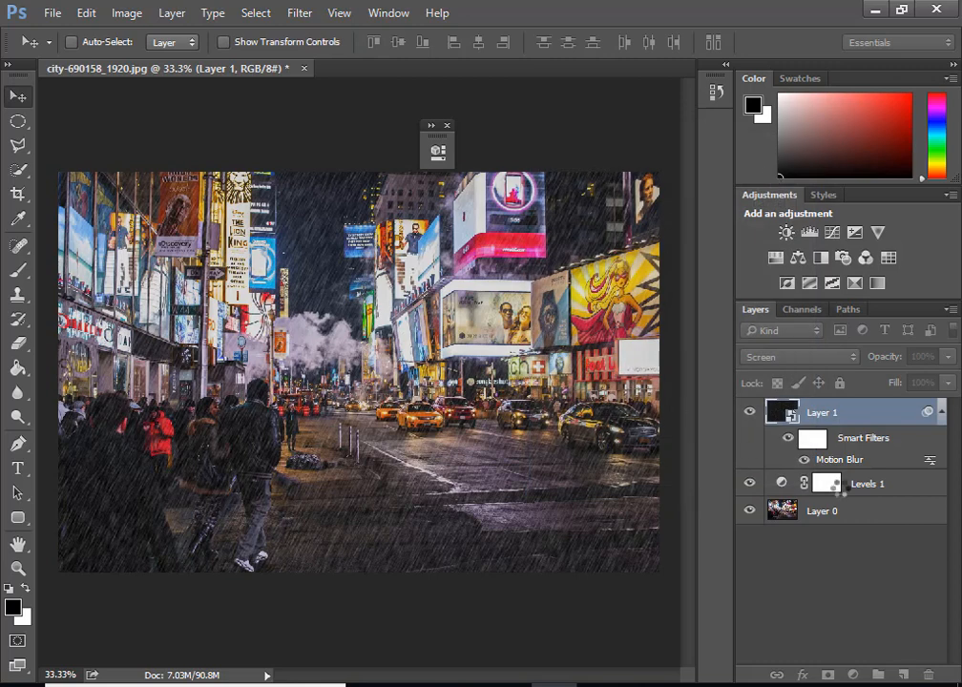